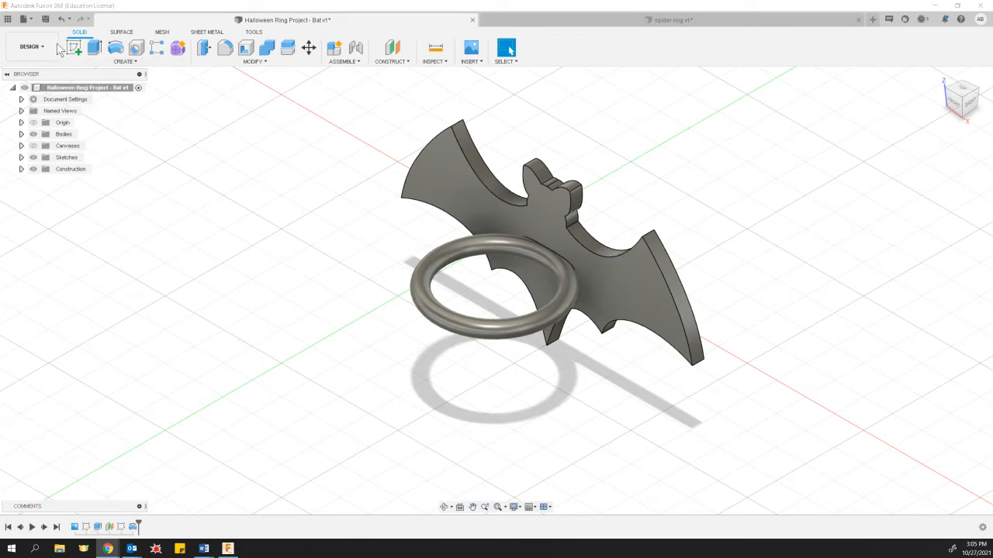
# Save the bat ring design and start a new drawing from it
pyautogui.click(46, 19)
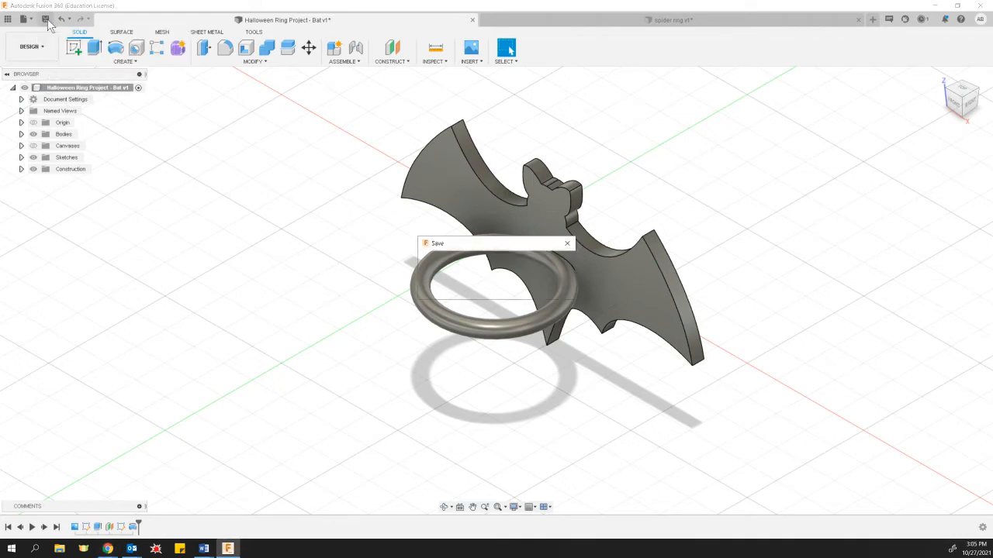
pyautogui.click(504, 289)
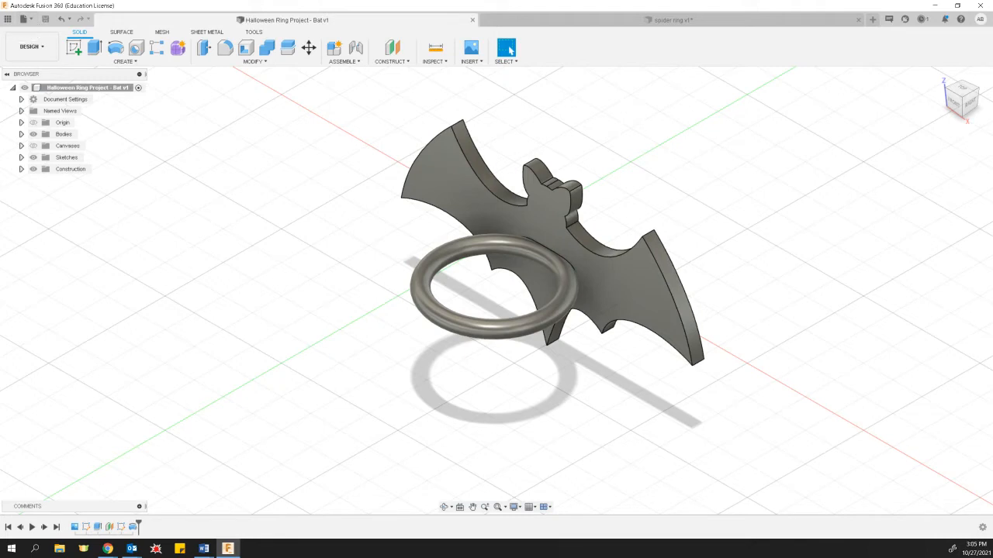
pyautogui.click(32, 21)
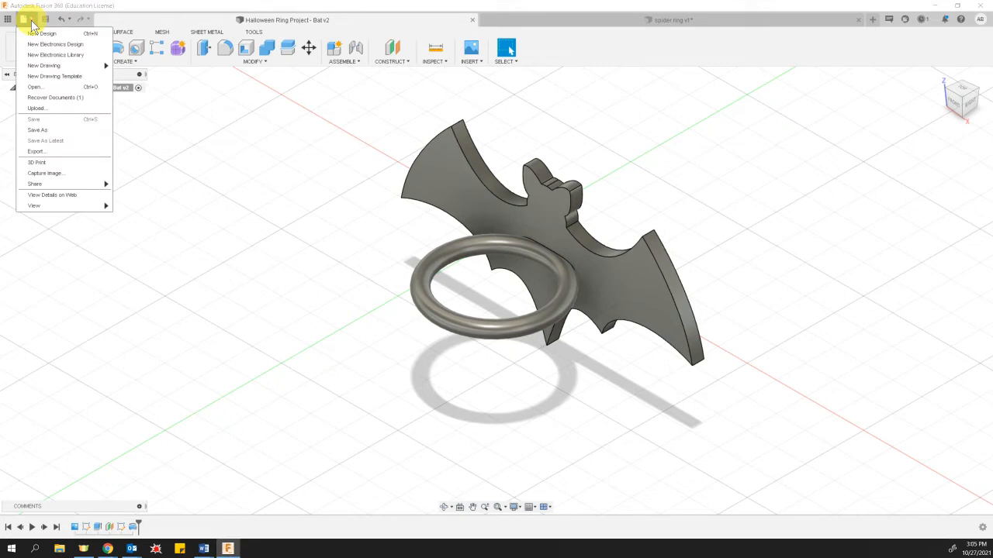
pyautogui.moveTo(49, 69)
pyautogui.click(131, 69)
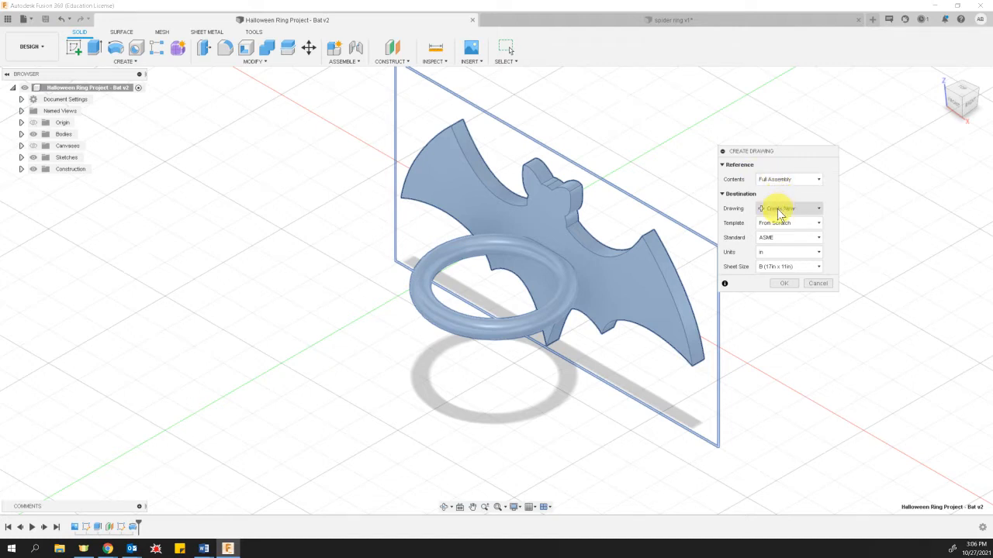
# Create the drawing from scratch with the ASME standard, inch units and sheet size A (11in x 8.5in)
pyautogui.click(820, 244)
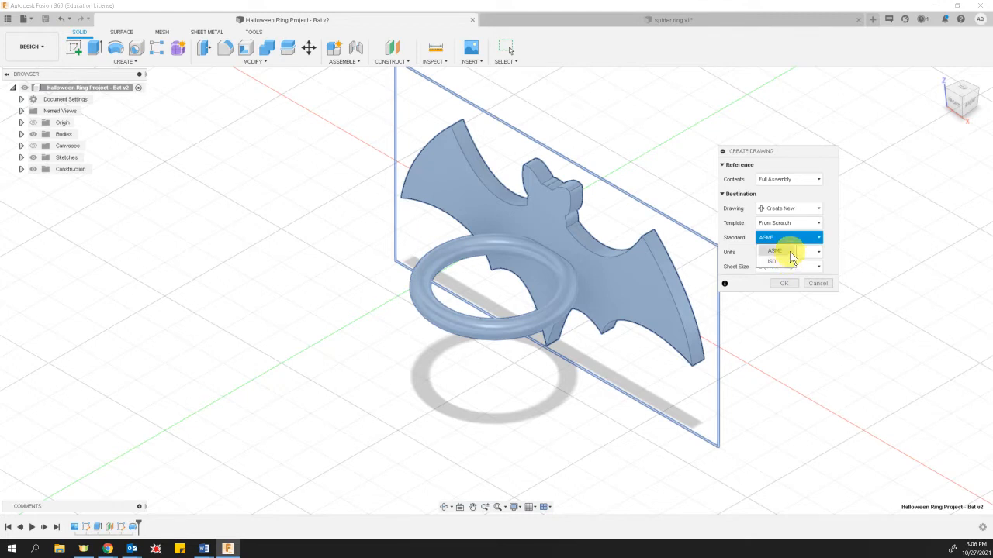
pyautogui.click(790, 252)
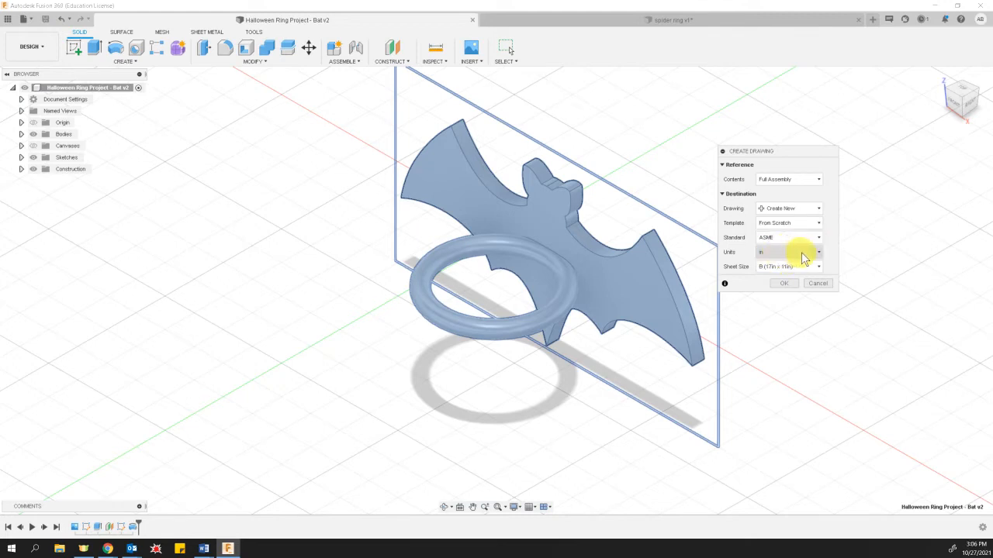
pyautogui.click(803, 254)
pyautogui.click(804, 259)
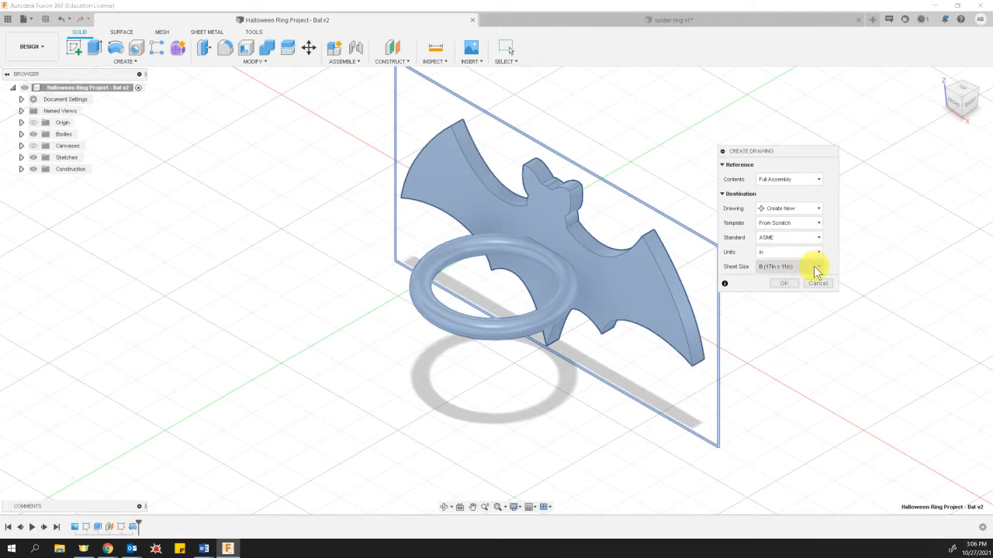
pyautogui.click(816, 272)
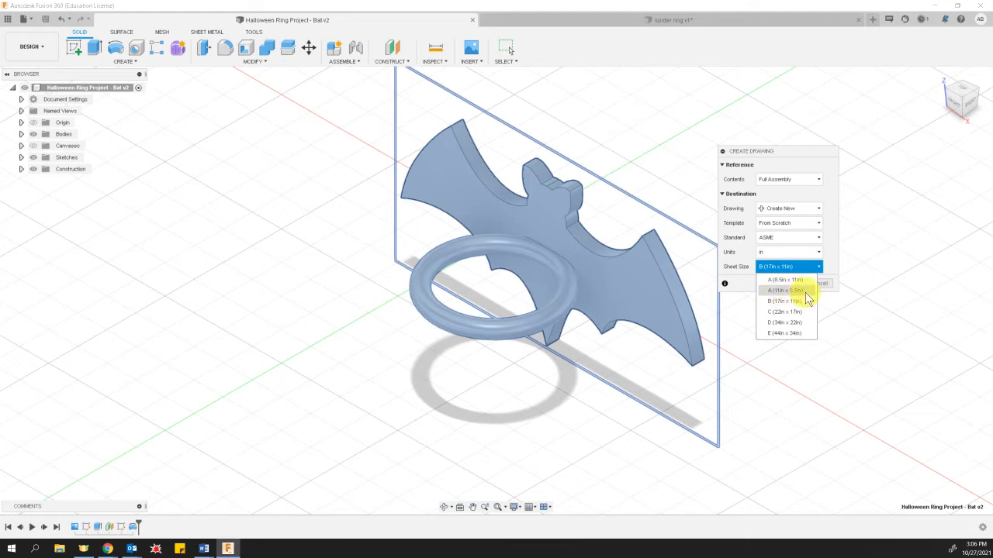
pyautogui.click(807, 291)
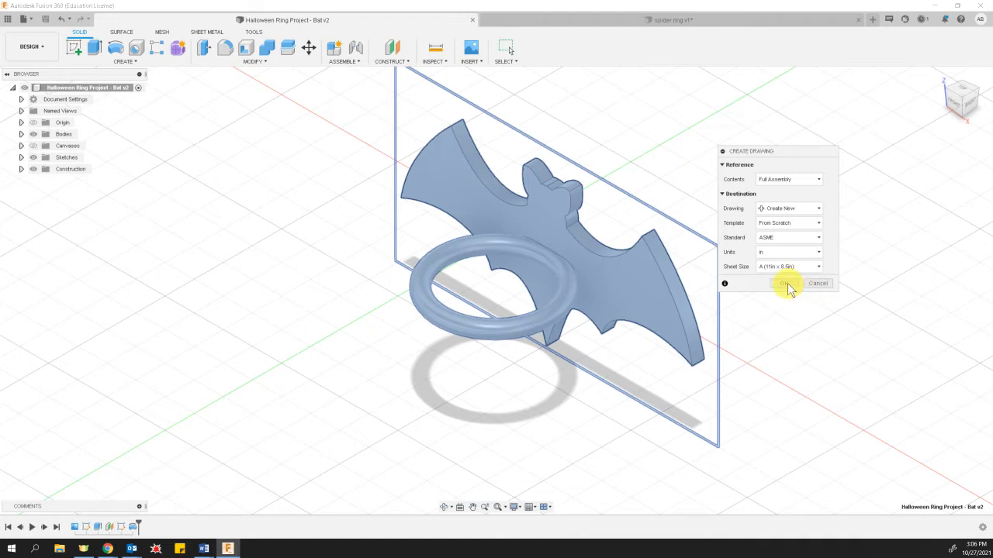
pyautogui.click(788, 284)
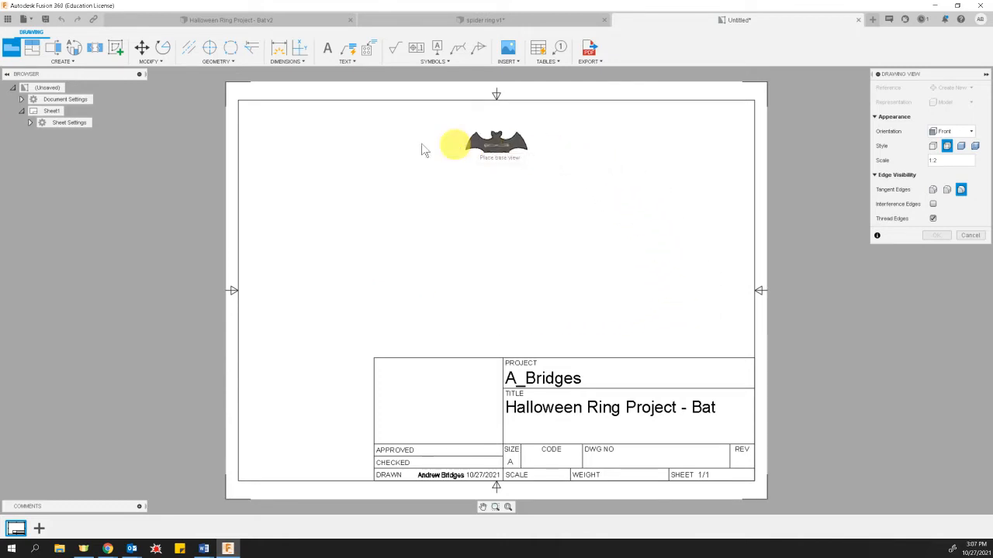
# Place a front base view of the bat ring above and left of the title block at 1:1 scale
pyautogui.click(369, 295)
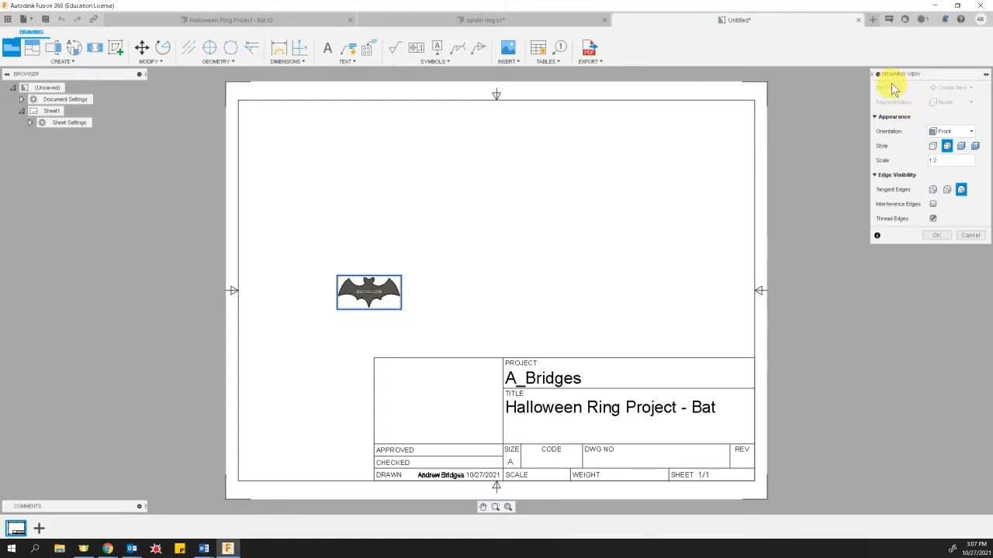
pyautogui.click(945, 147)
pyautogui.click(939, 160)
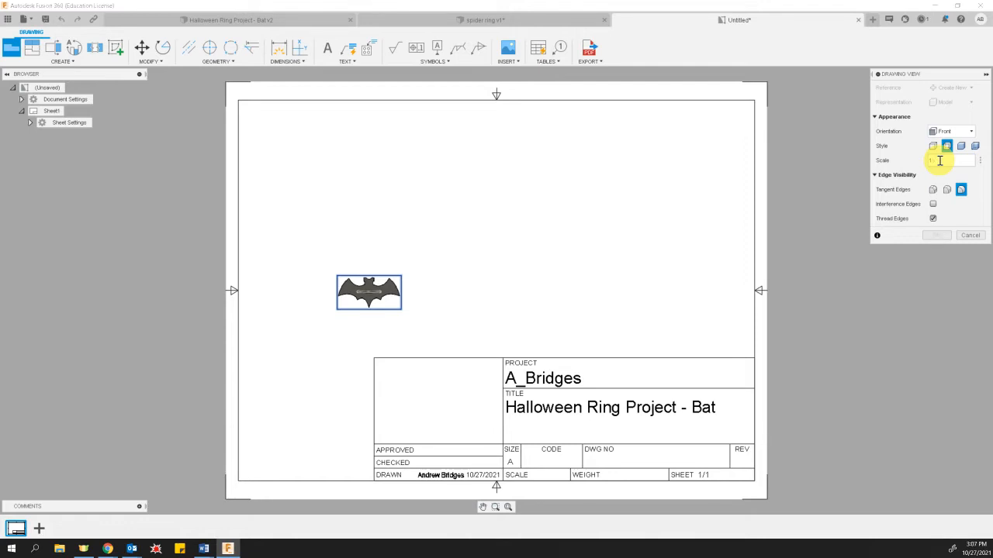
pyautogui.press('Return')
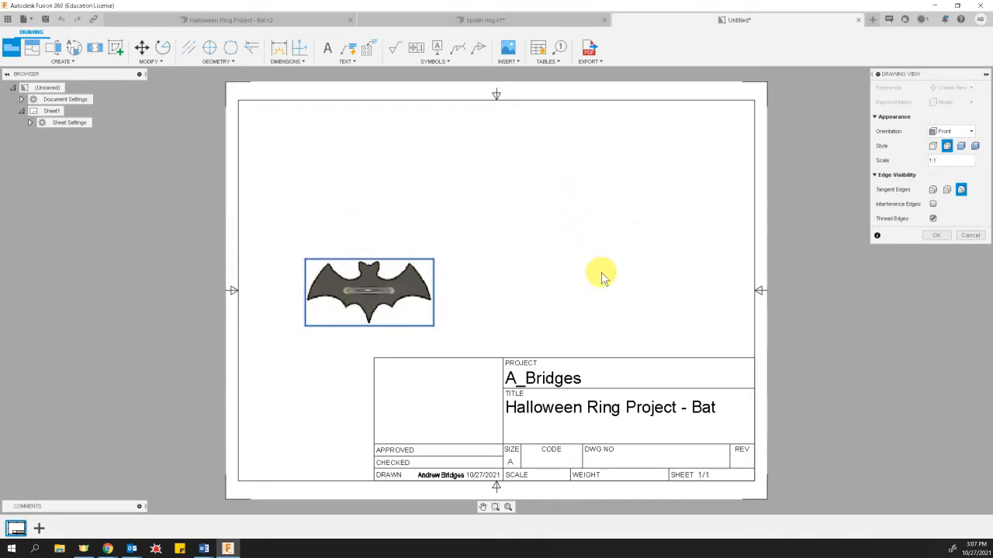
pyautogui.click(935, 235)
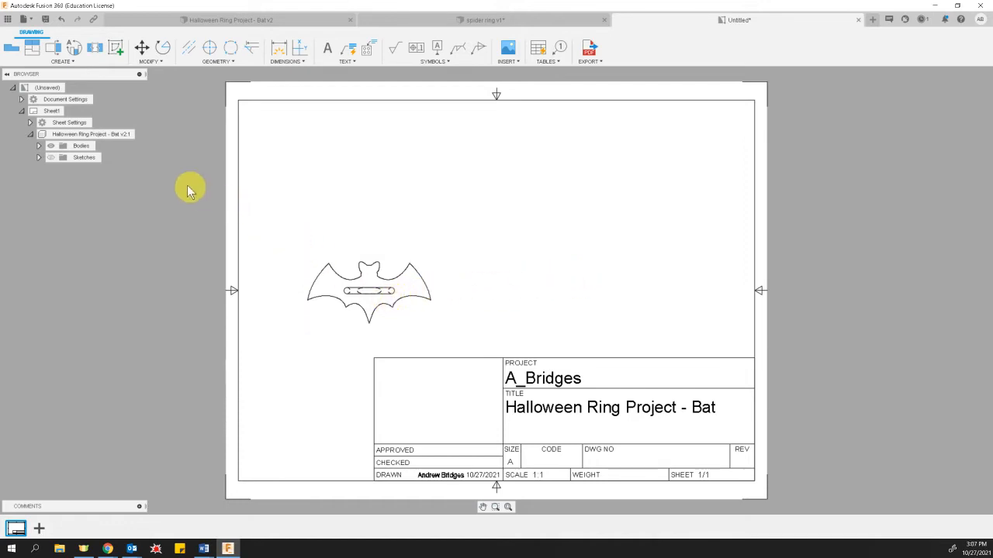
# Project a top view, a right side view and an isometric view from the front base view
pyautogui.click(32, 49)
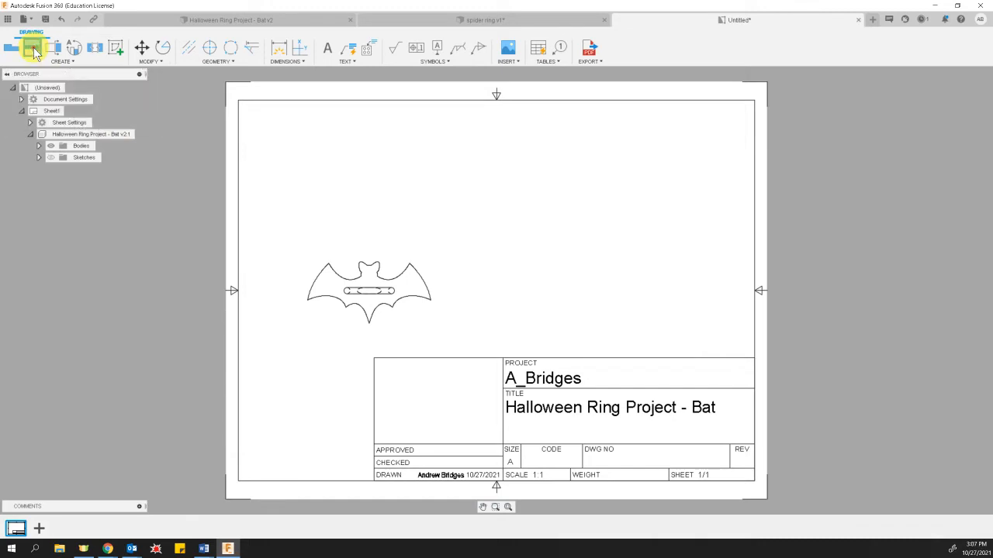
pyautogui.click(375, 293)
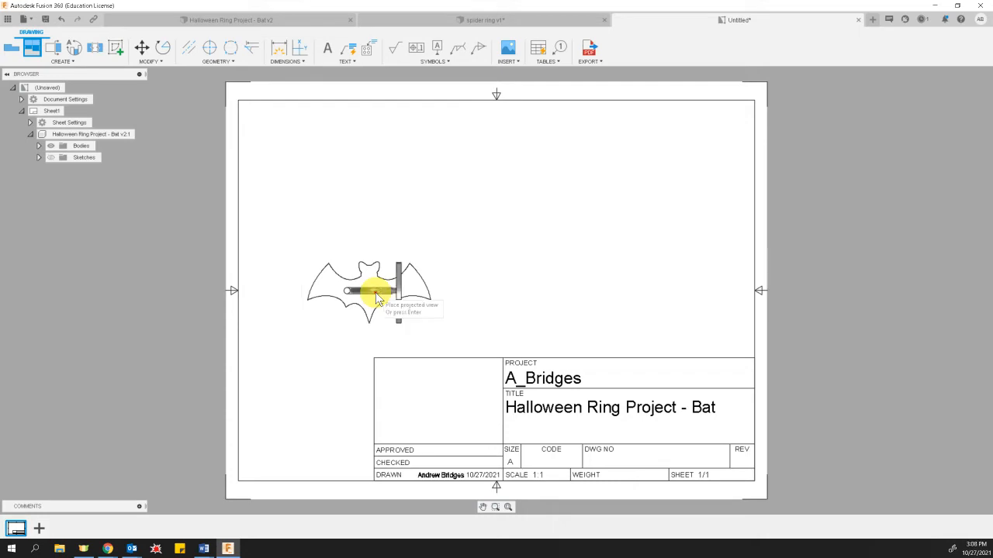
pyautogui.click(349, 183)
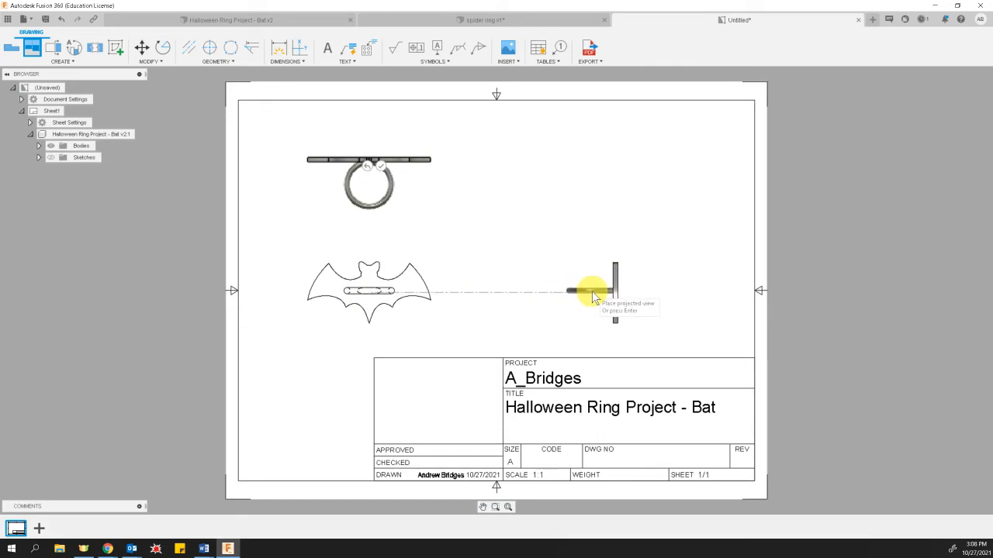
pyautogui.click(595, 291)
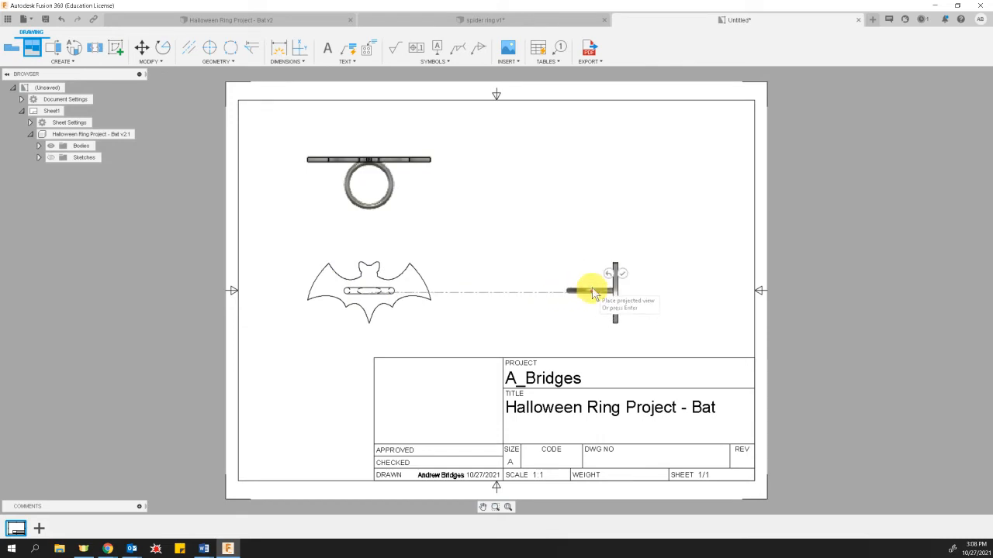
pyautogui.click(577, 194)
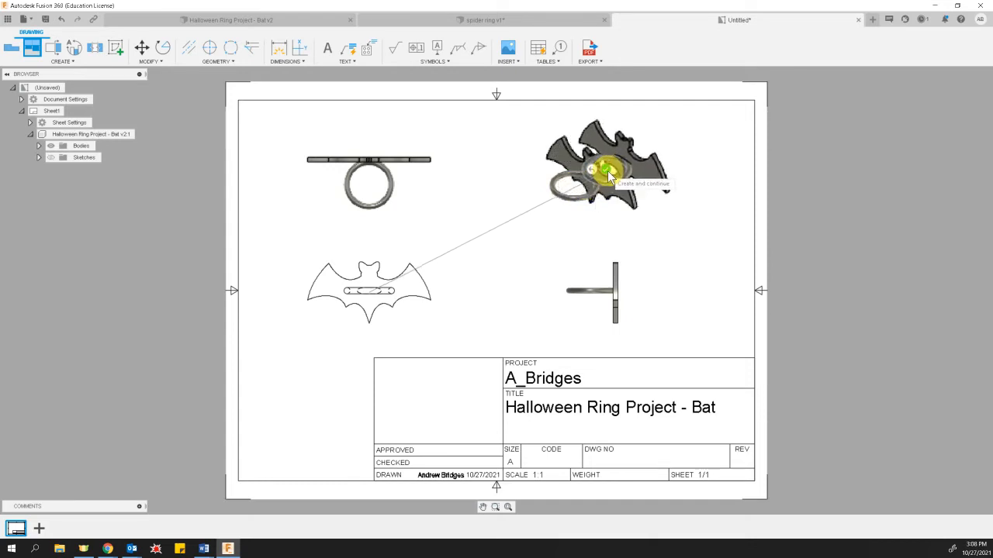
pyautogui.click(603, 169)
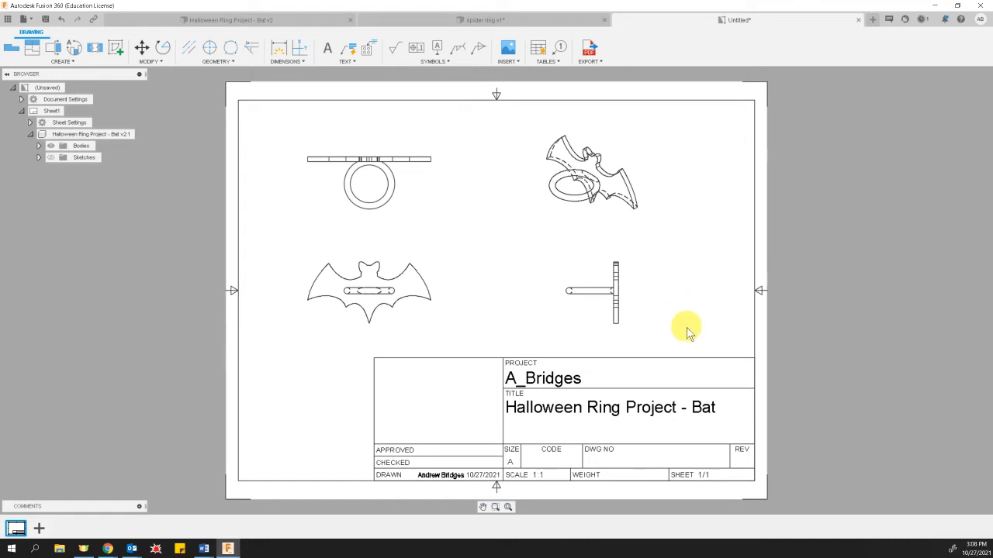
# Change the isometric view's style to shaded
pyautogui.click(589, 171)
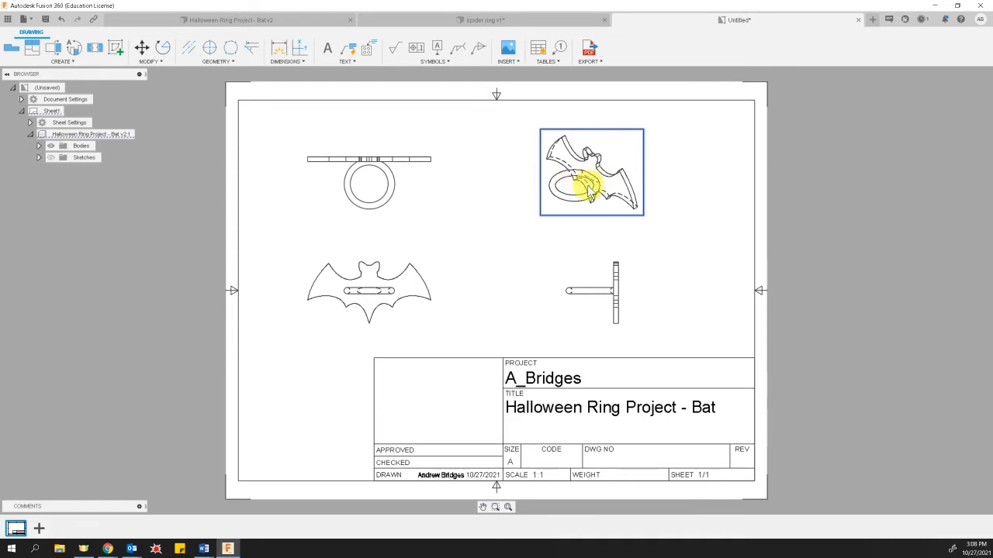
pyautogui.doubleClick(593, 177)
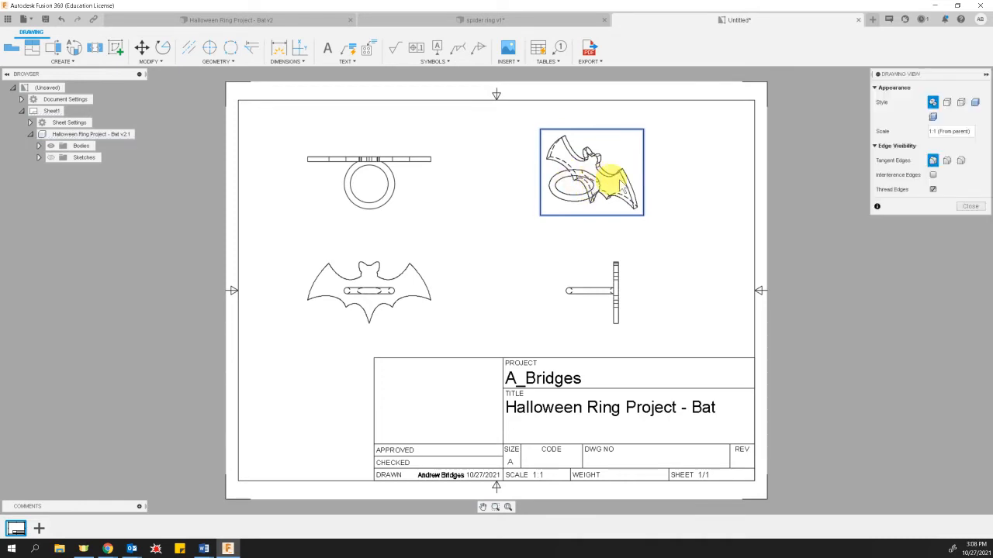
pyautogui.moveTo(913, 74); pyautogui.dragTo(869, 105)
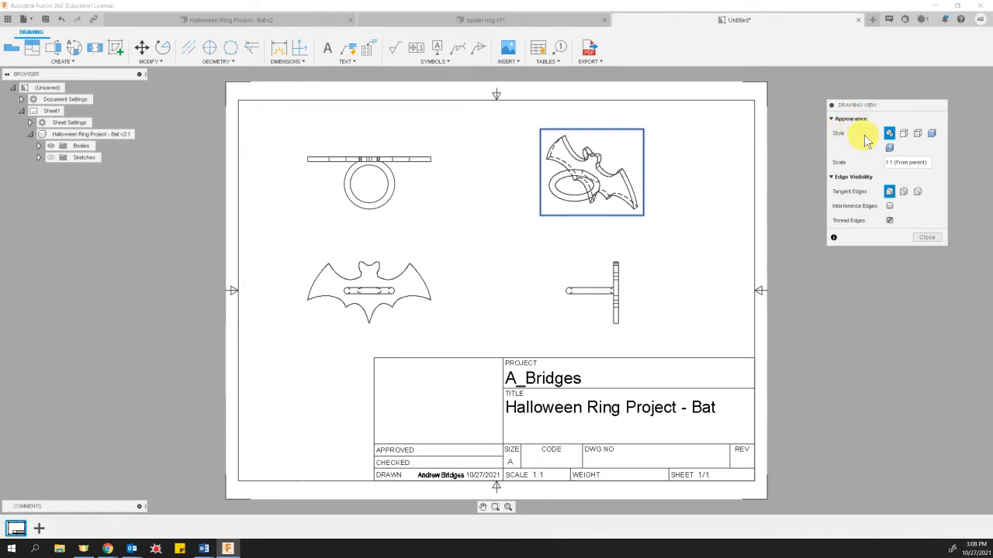
pyautogui.click(931, 134)
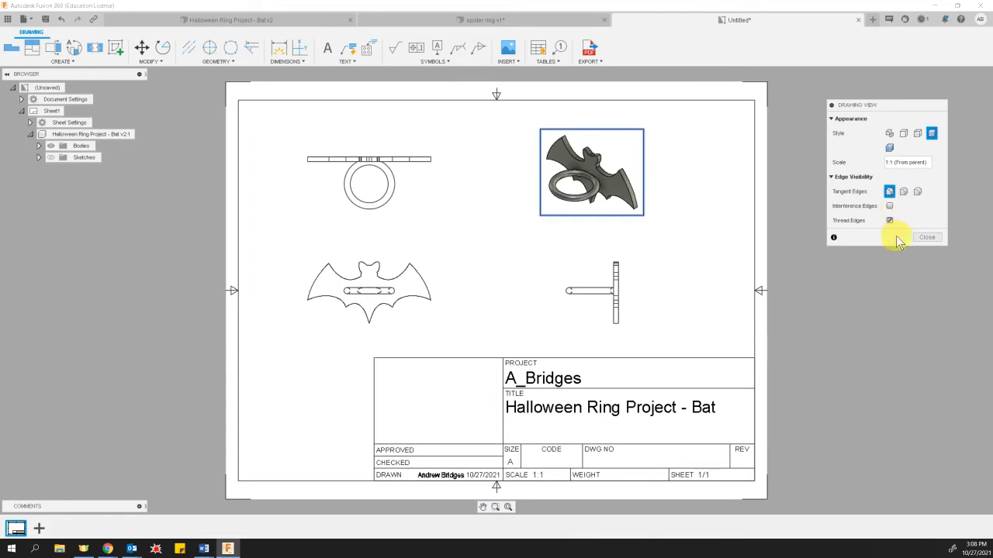
pyautogui.click(927, 238)
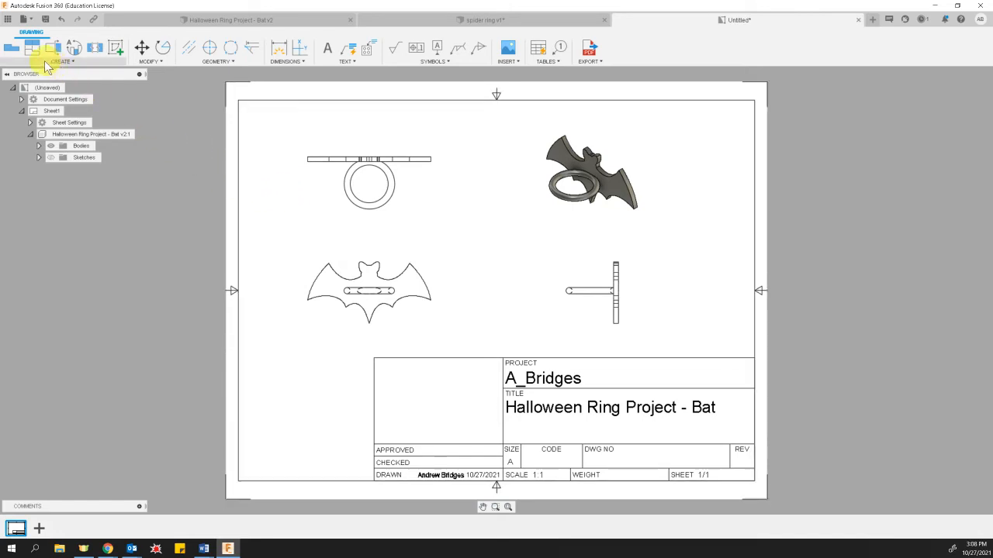
# Dimension the bat's overall wing width in the top view, placing the dimension below the ring
pyautogui.click(279, 51)
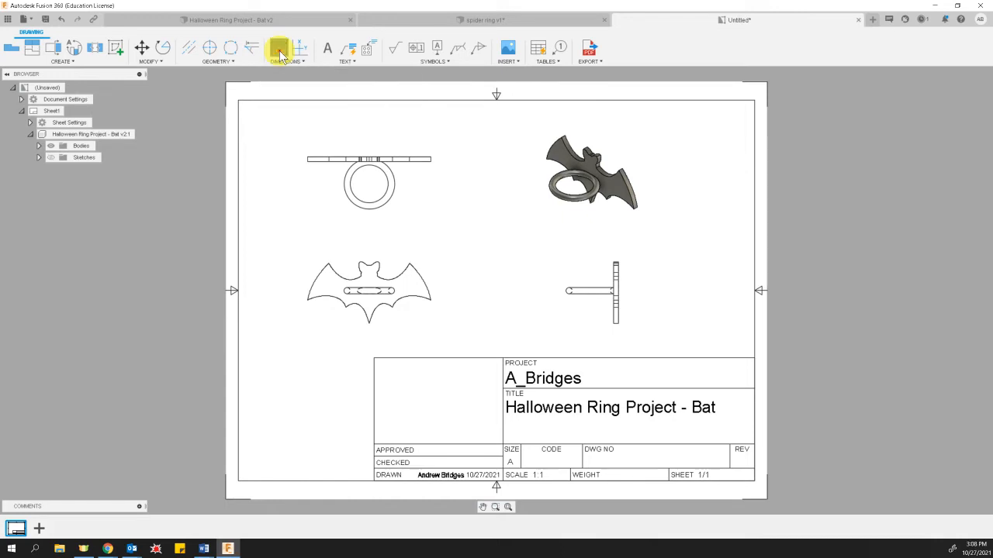
pyautogui.click(308, 160)
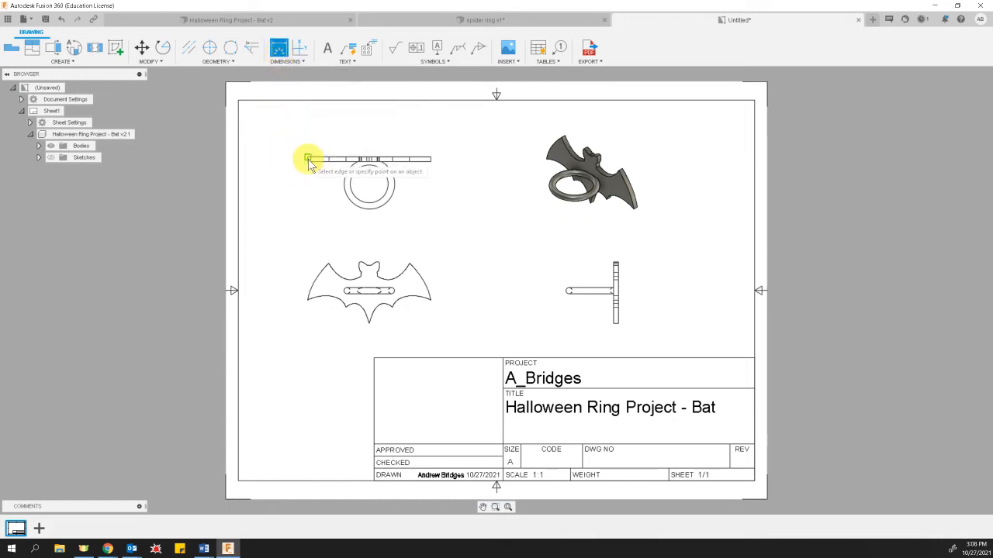
pyautogui.click(431, 160)
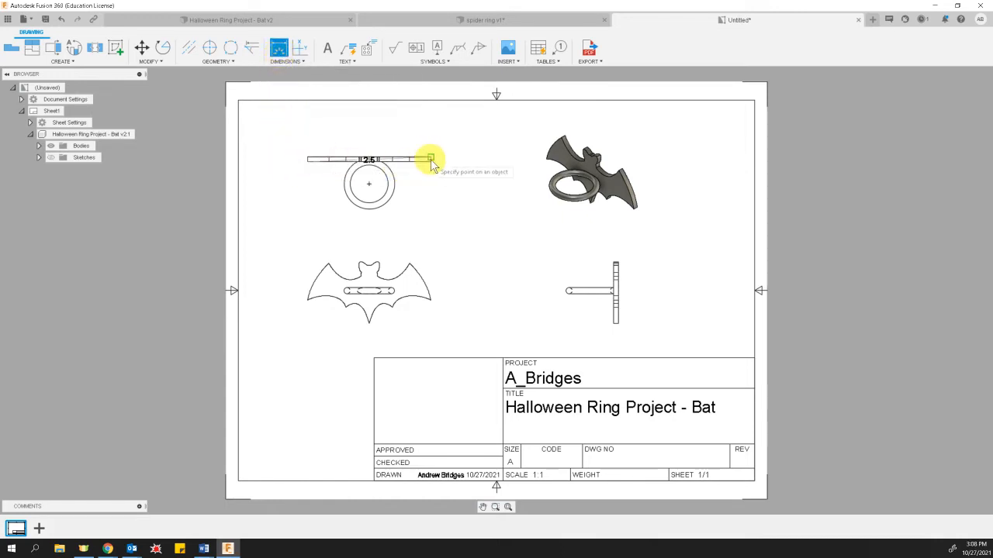
pyautogui.click(367, 228)
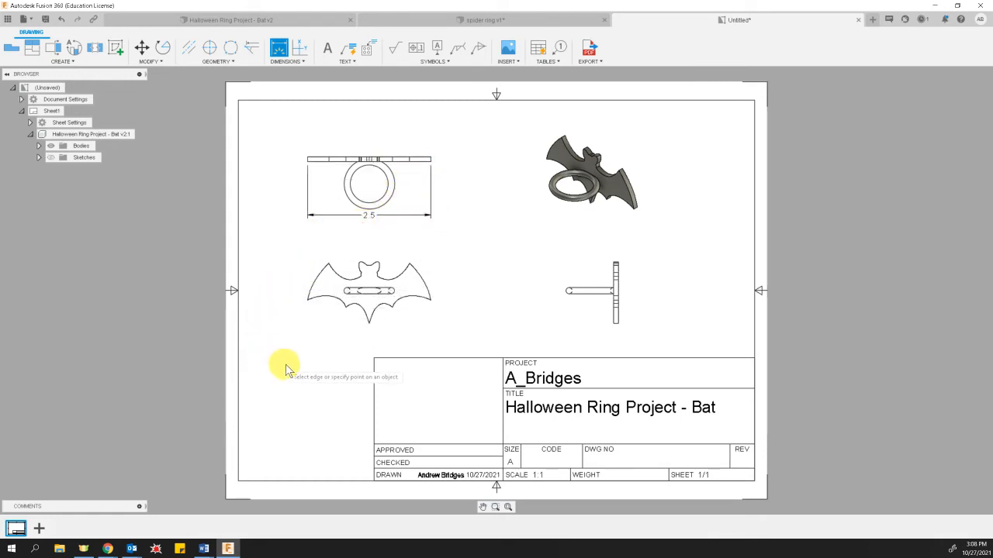
# Dimension the bat's overall height in the side view, placing the dimension left of the ring
pyautogui.click(614, 325)
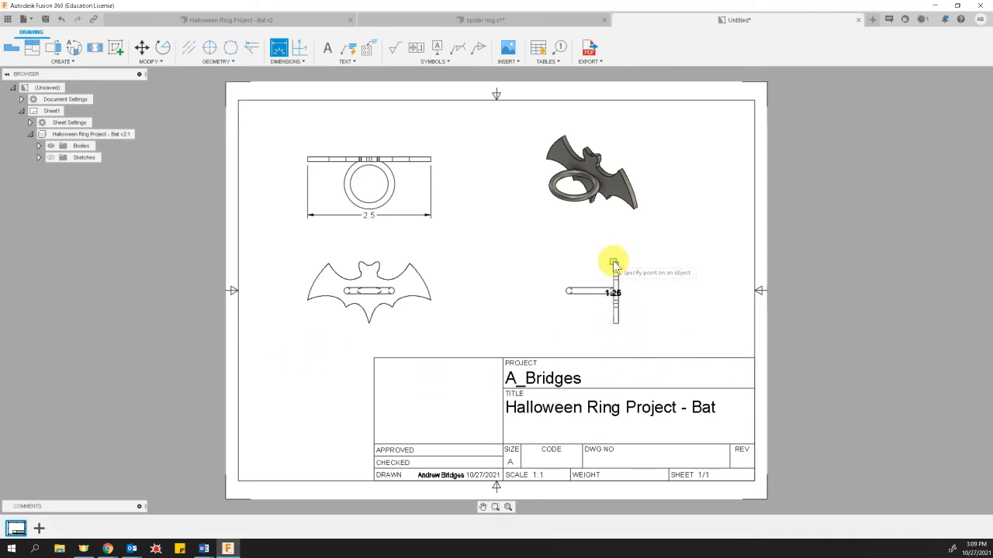
pyautogui.click(613, 264)
pyautogui.click(538, 293)
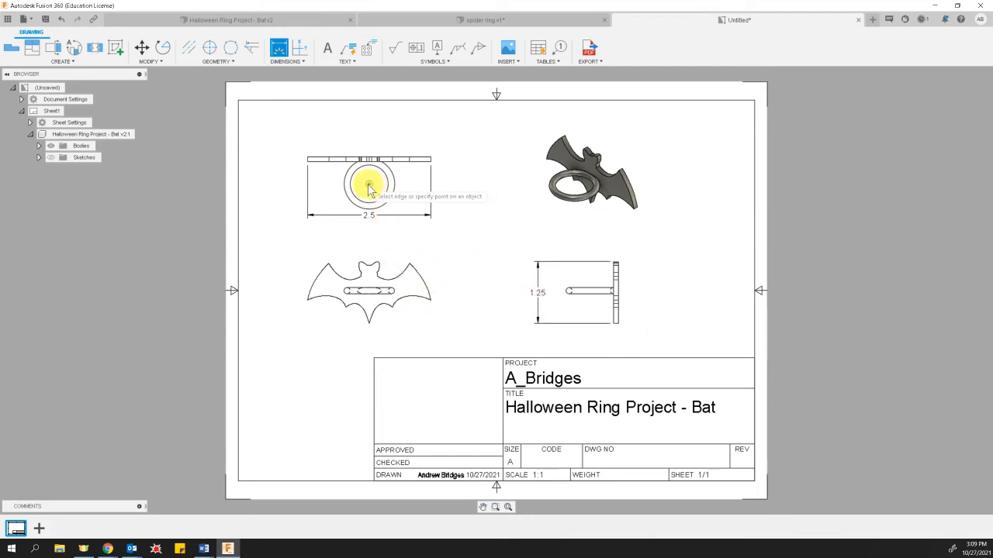
# Add a center mark to the ring in the top view and try a centerline on the ring in the side view
pyautogui.click(209, 51)
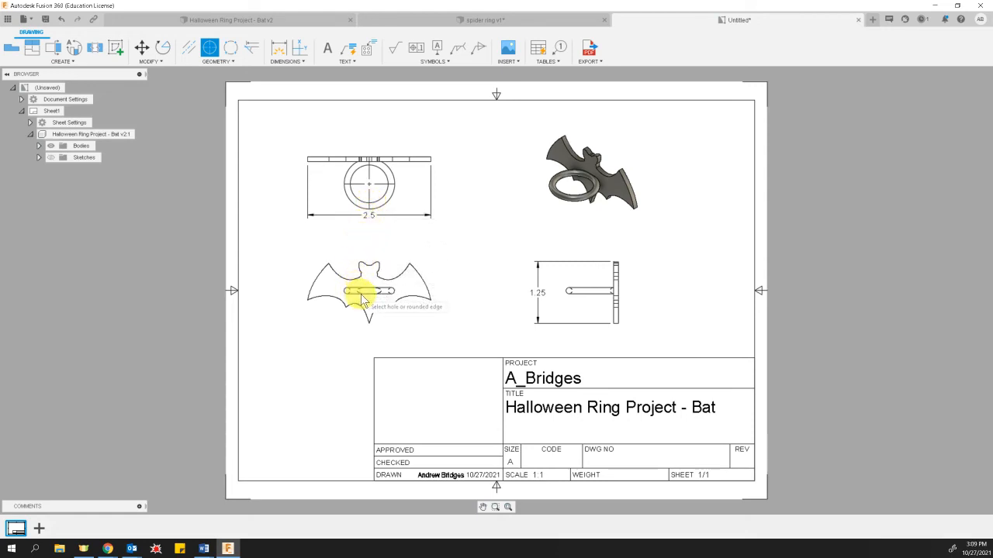
pyautogui.click(190, 49)
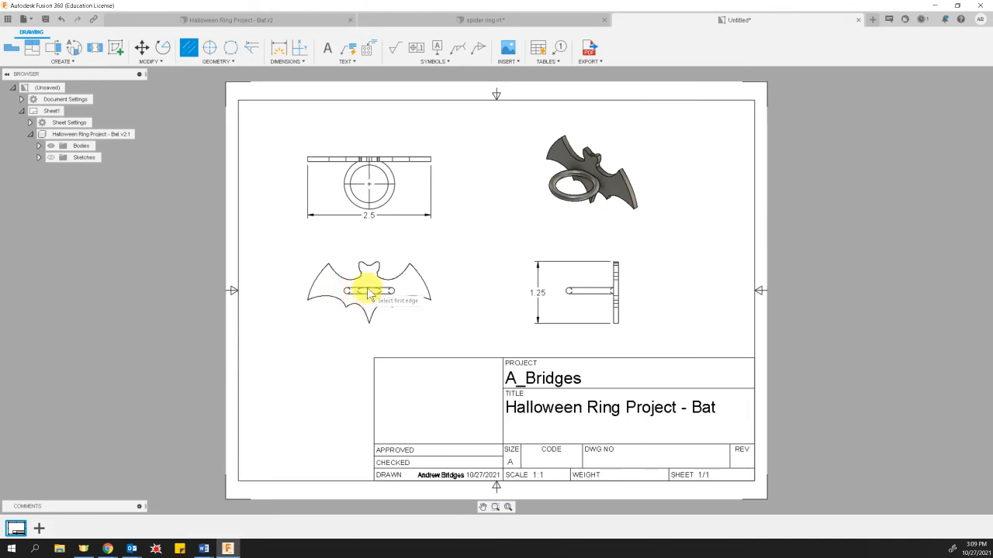
pyautogui.click(587, 295)
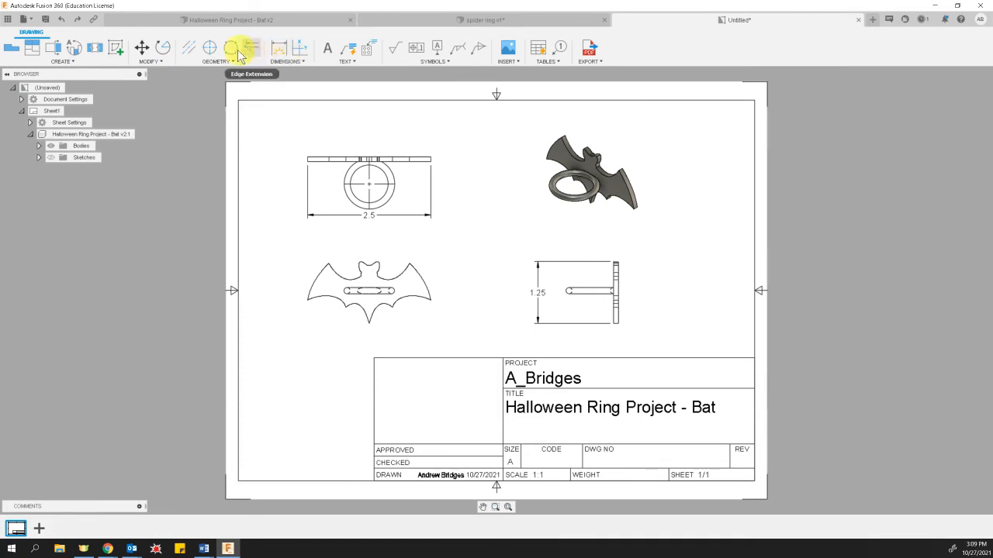
# Dimension the ring's outer diameter in the top view, placing the dimension just below and right of the ring
pyautogui.click(278, 48)
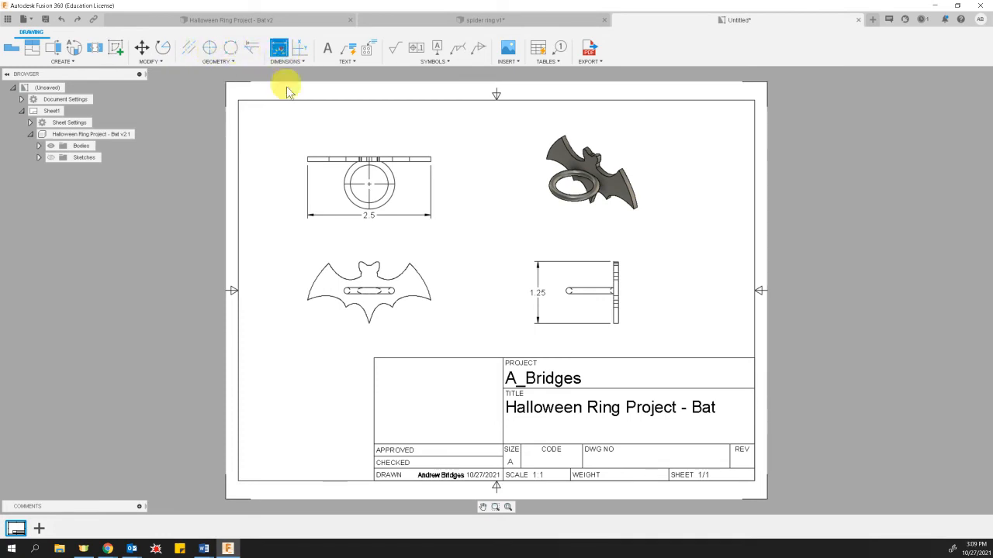
pyautogui.click(387, 197)
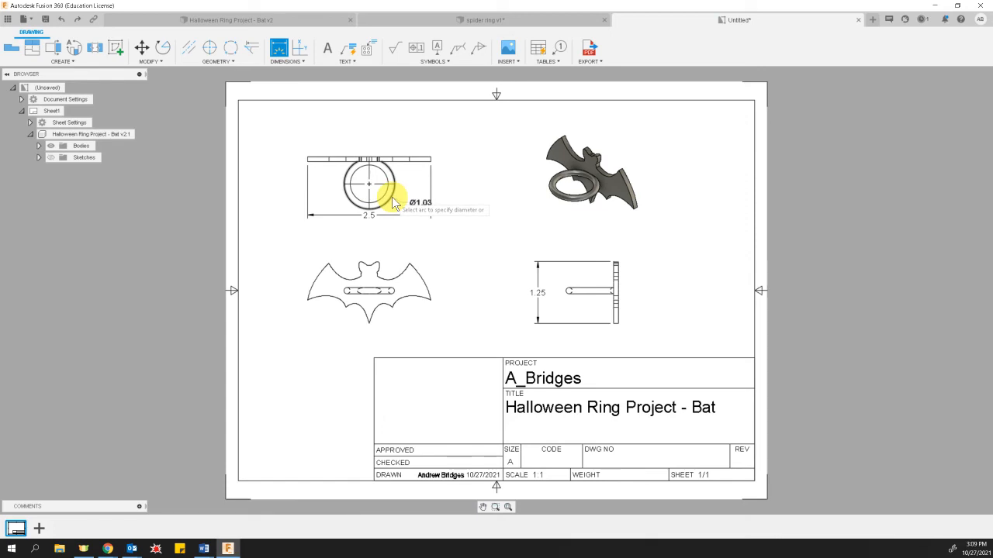
pyautogui.click(392, 197)
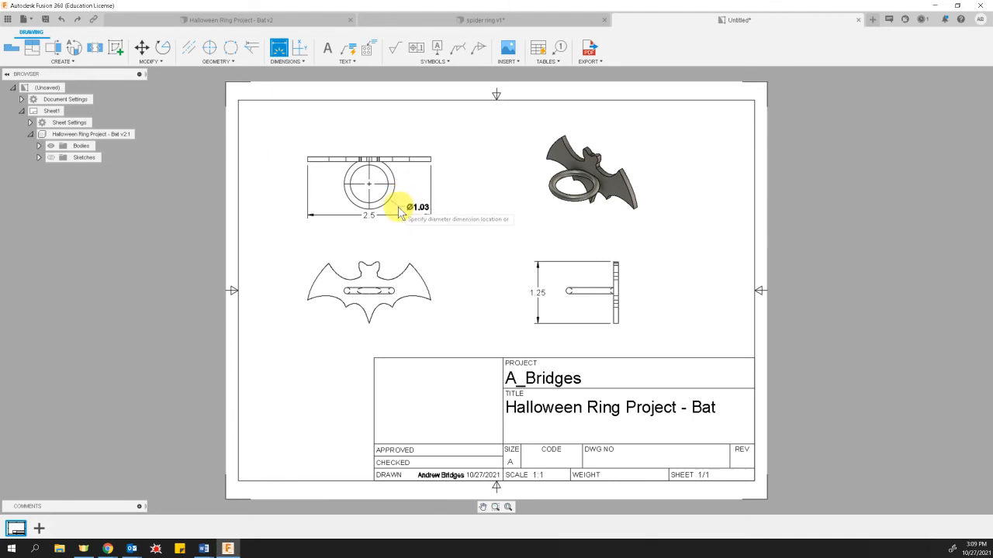
pyautogui.click(394, 212)
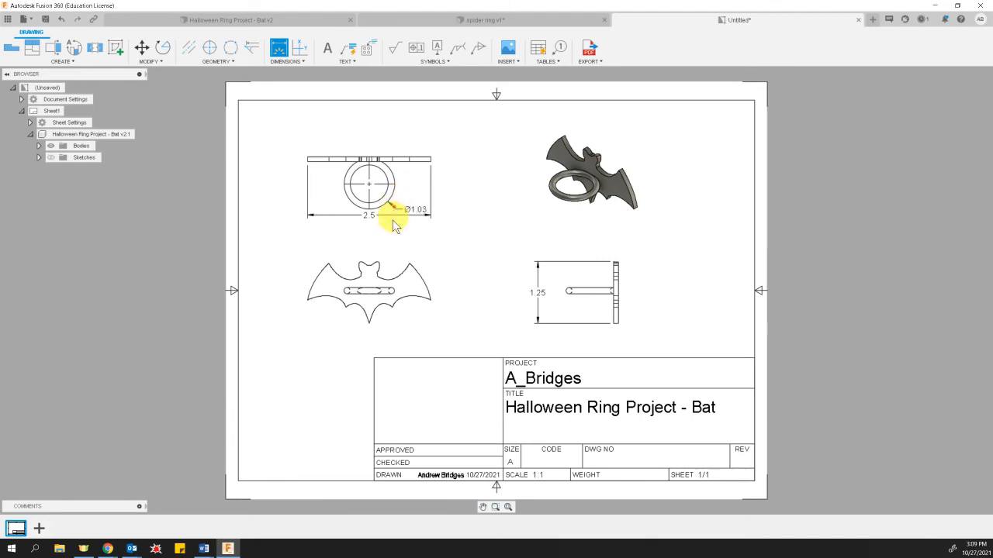
pyautogui.press('Escape')
# Reposition the top view and its overall width and outer diameter dimensions so the two dimensions no longer crowd each other
pyautogui.click(370, 216)
pyautogui.moveTo(370, 217)
pyautogui.mouseDown()
pyautogui.moveTo(370, 229)
pyautogui.moveTo(368, 207)
pyautogui.moveTo(371, 233)
pyautogui.mouseUp()
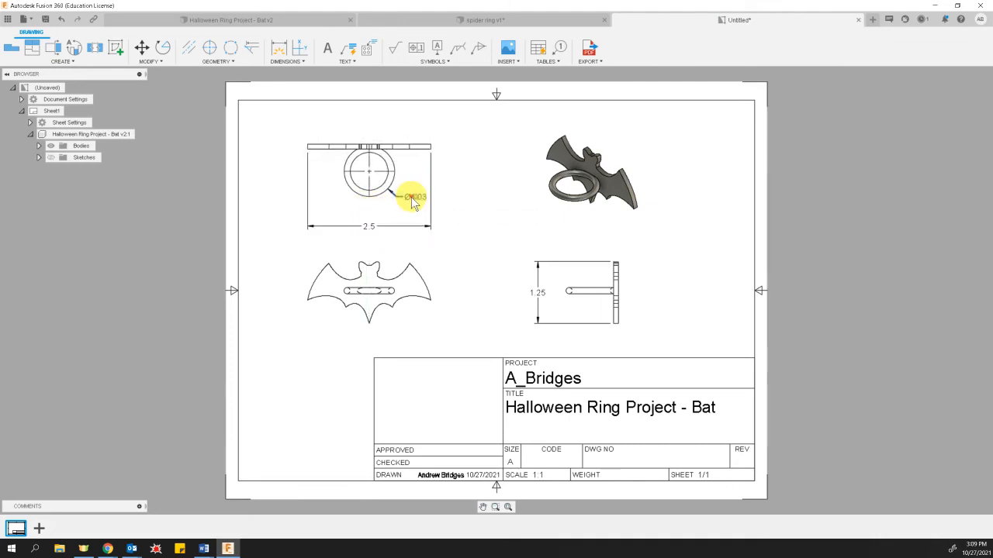
pyautogui.moveTo(416, 196); pyautogui.dragTo(401, 207)
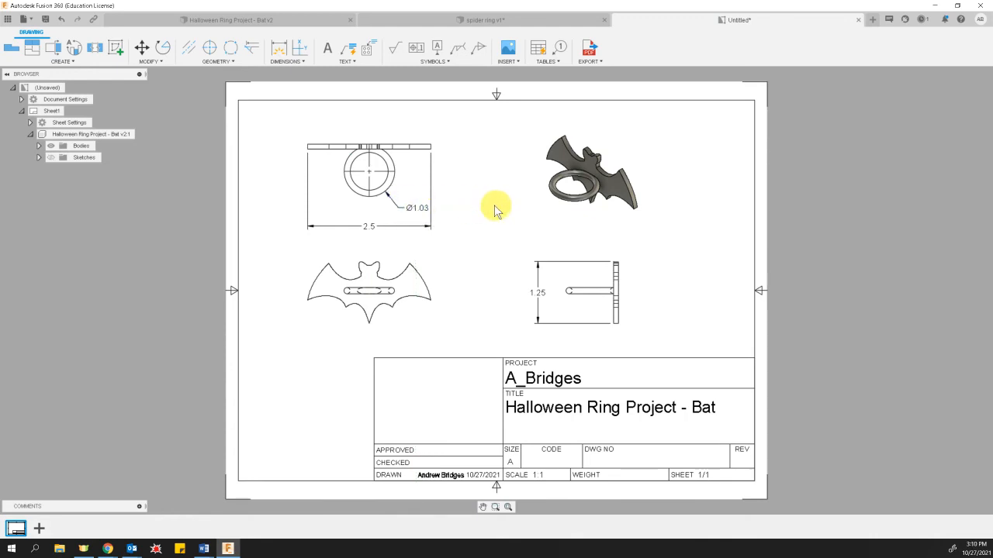
# Add a radius dimension to the ring's inner circle in the top view, placing it below and left of the ring
pyautogui.click(369, 173)
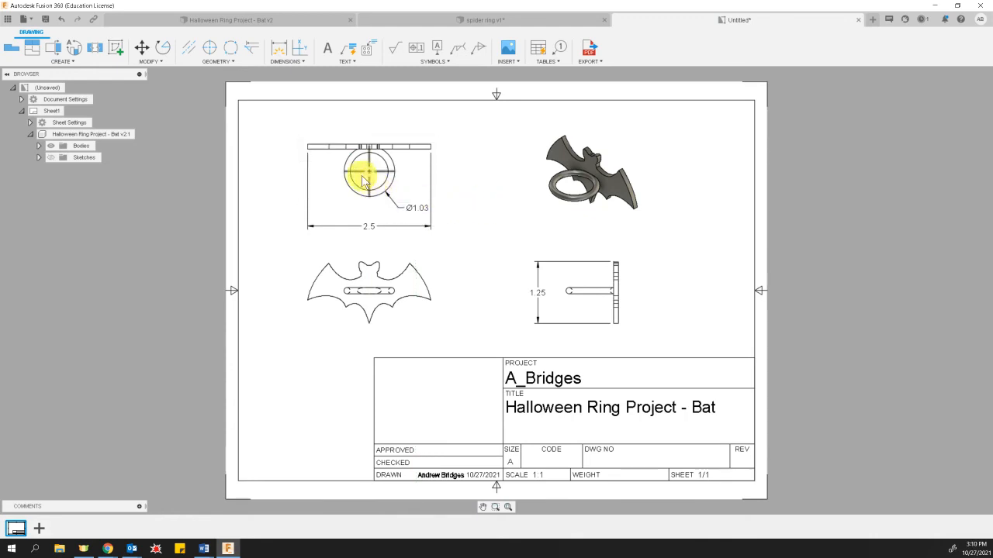
pyautogui.click(284, 64)
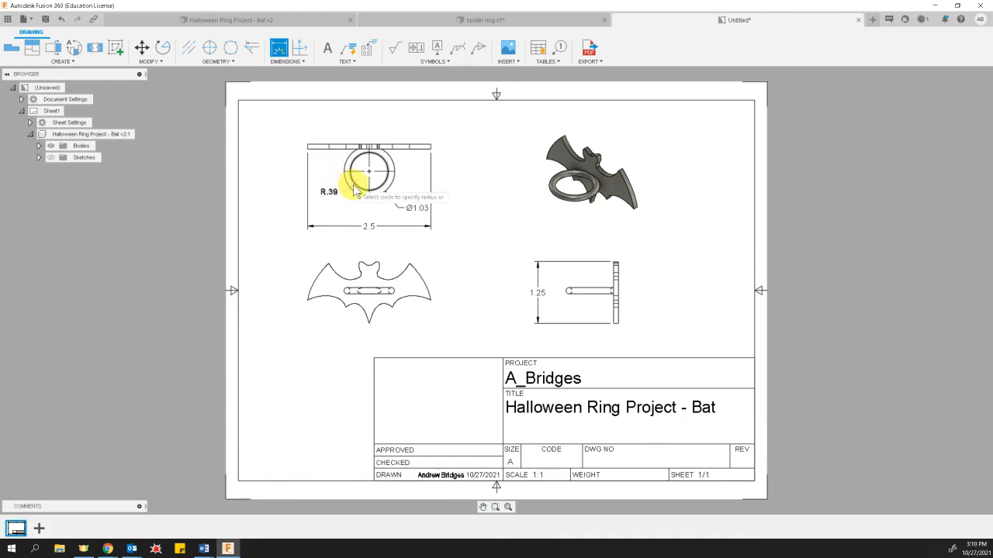
pyautogui.click(354, 190)
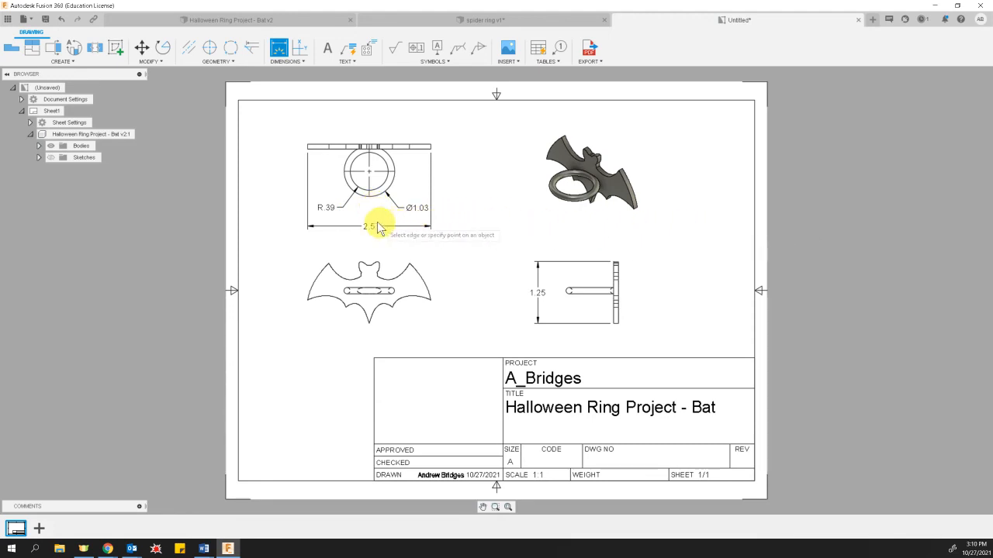
pyautogui.press('Escape')
# Check the inner circle's radius dimension settings and delete that dimension
pyautogui.click(319, 209)
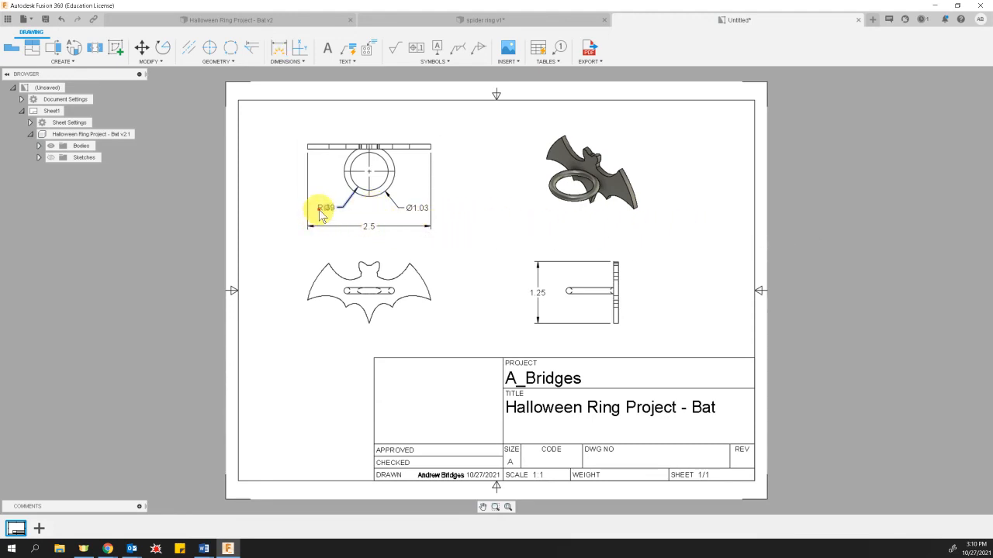
pyautogui.click(414, 209)
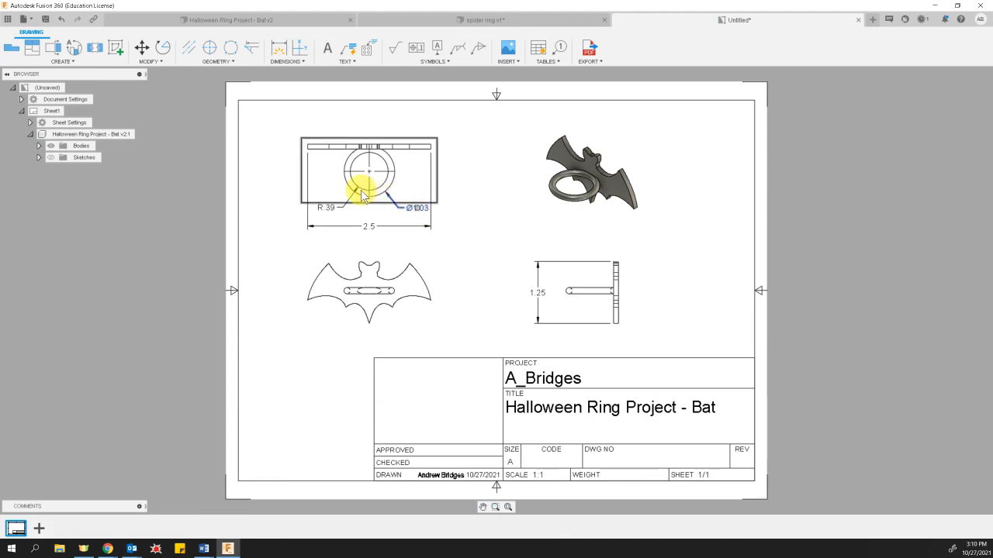
pyautogui.click(327, 208)
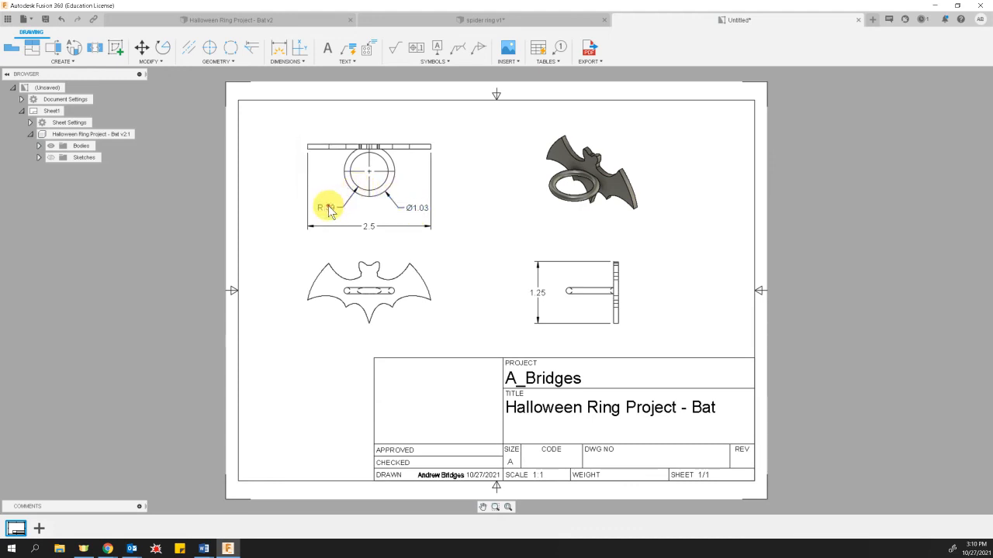
pyautogui.doubleClick(329, 209)
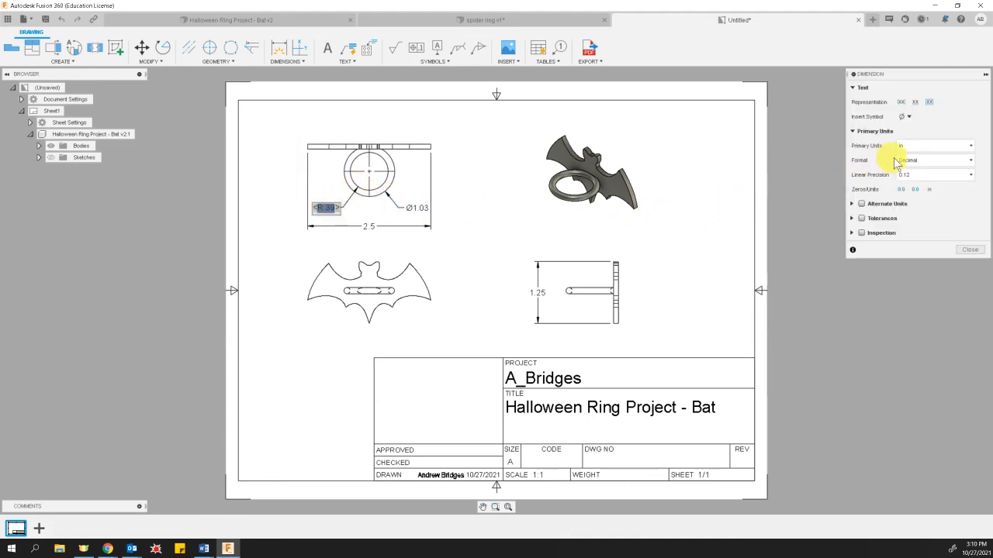
pyautogui.click(969, 251)
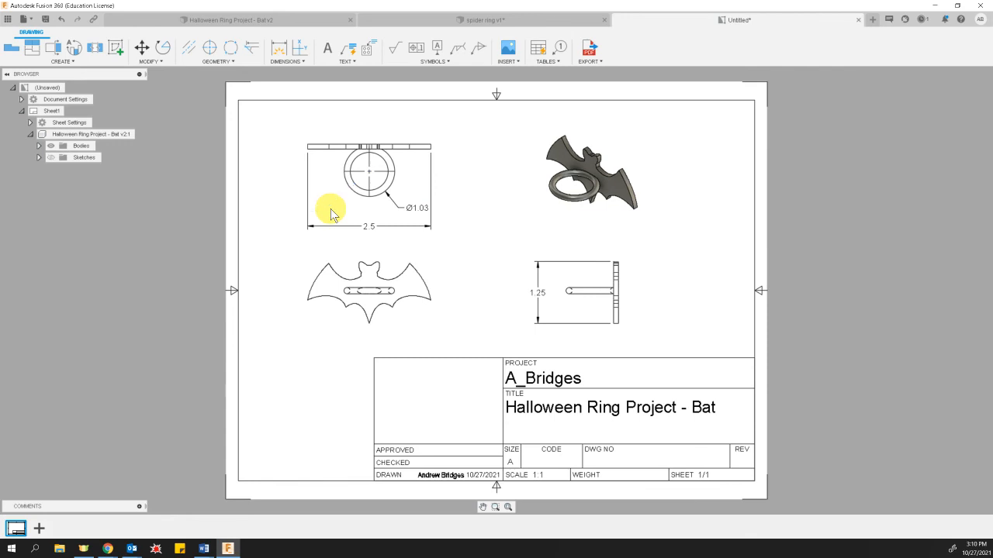
# Dimension the ring's inner circle as a diameter in the top view, placing the dimension below and left of the ring
pyautogui.click(279, 48)
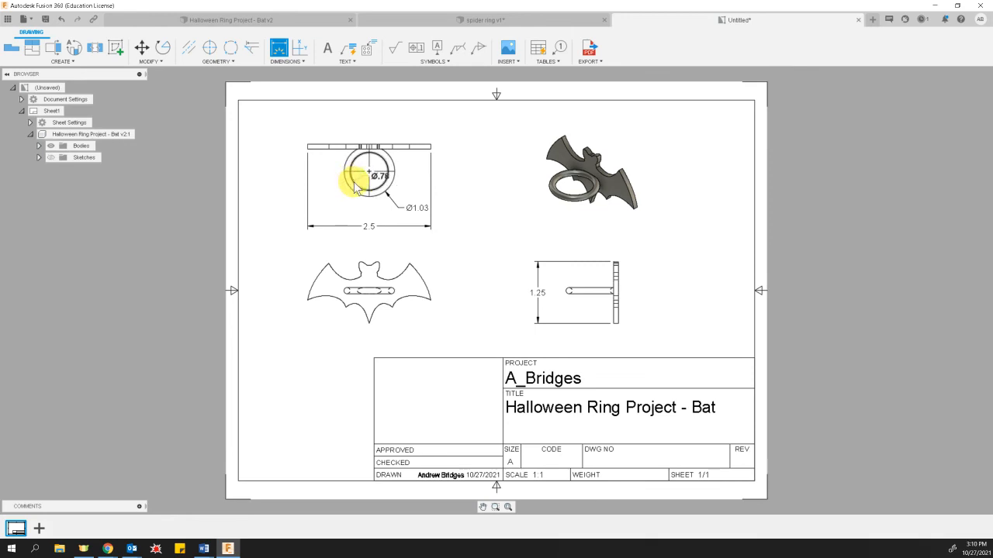
pyautogui.click(362, 192)
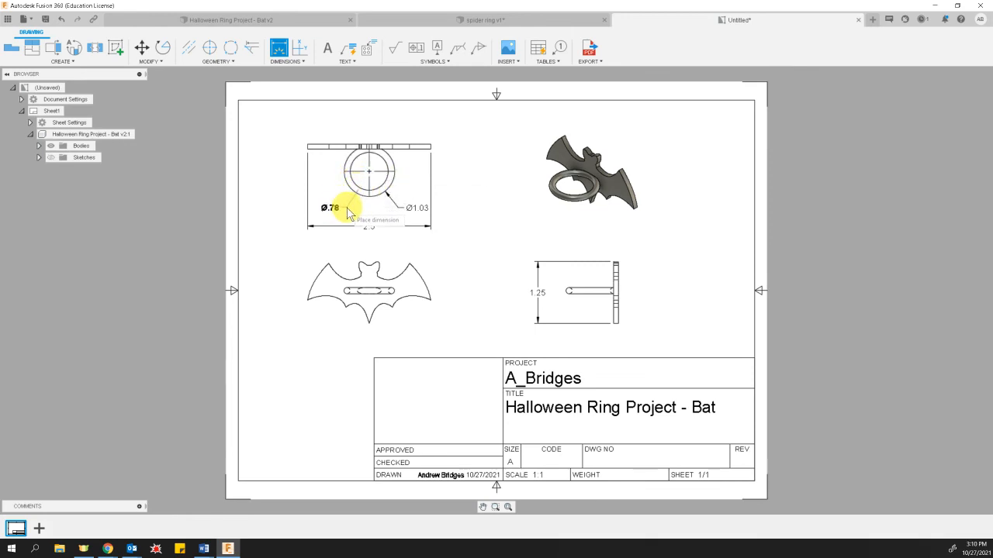
pyautogui.click(348, 213)
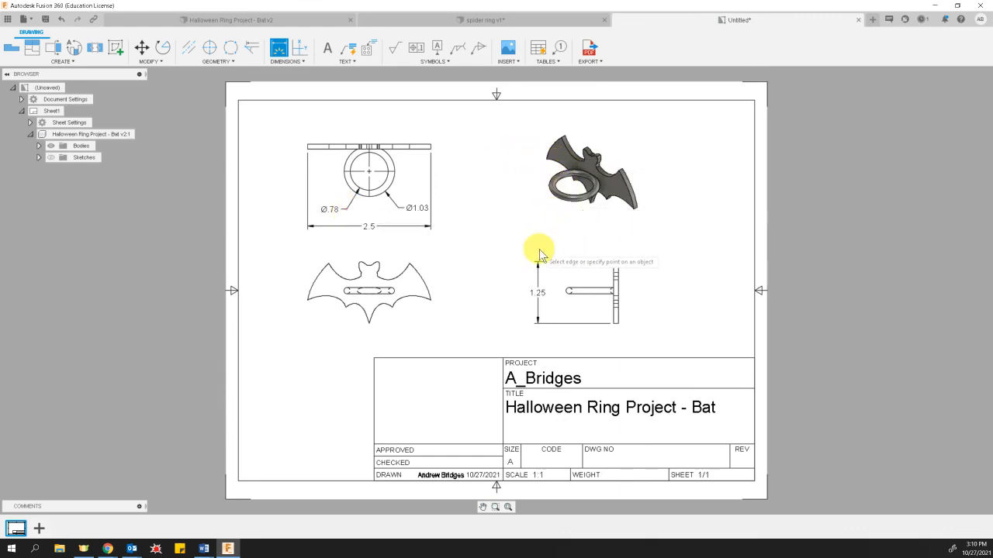
pyautogui.click(390, 290)
pyautogui.click(346, 291)
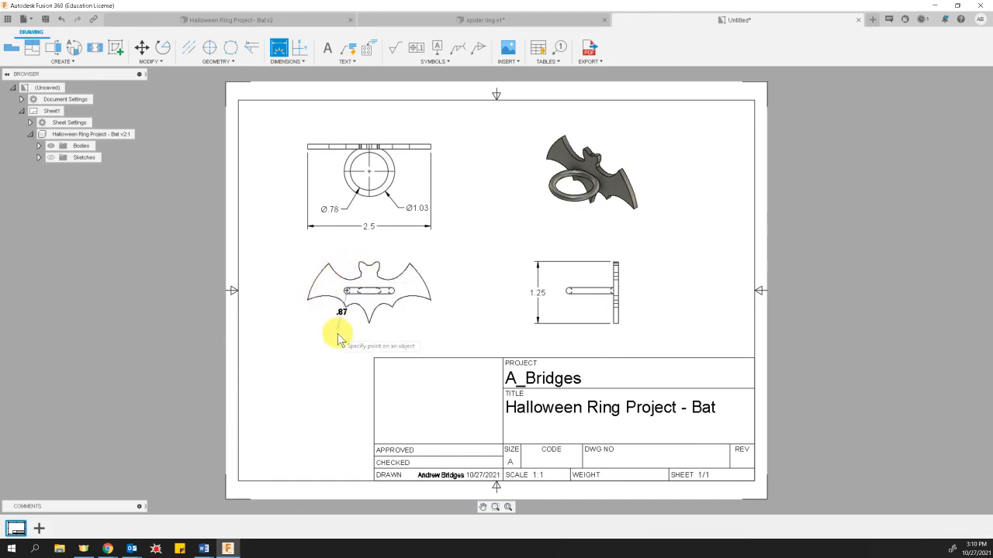
pyautogui.press('Escape')
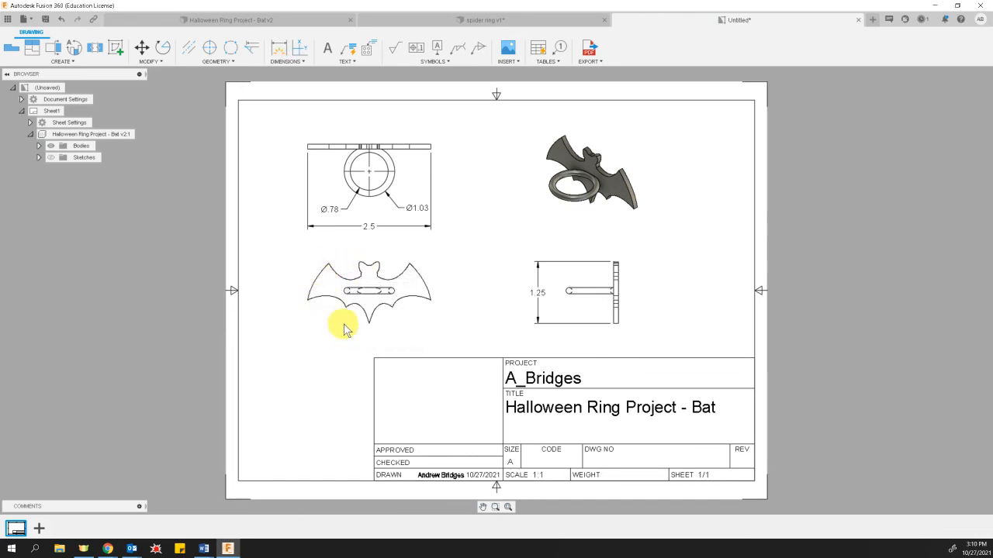
pyautogui.click(367, 236)
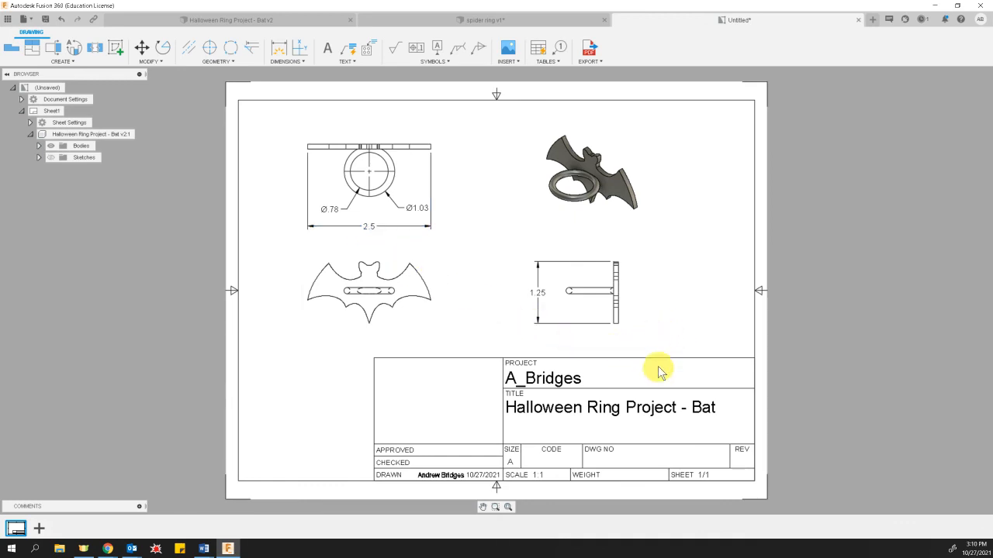